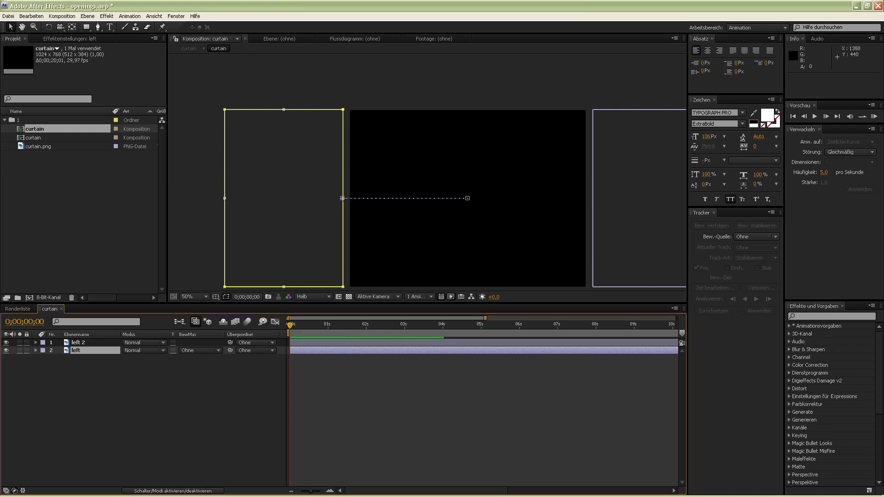
Play a RAM preview of the existing curtain composition
click(874, 116)
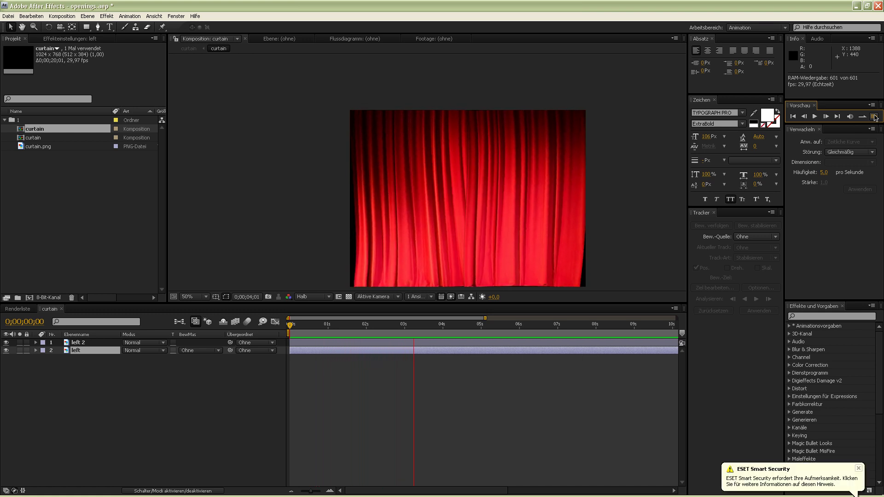
Stop the RAM preview and return the playhead to 0s
click(875, 118)
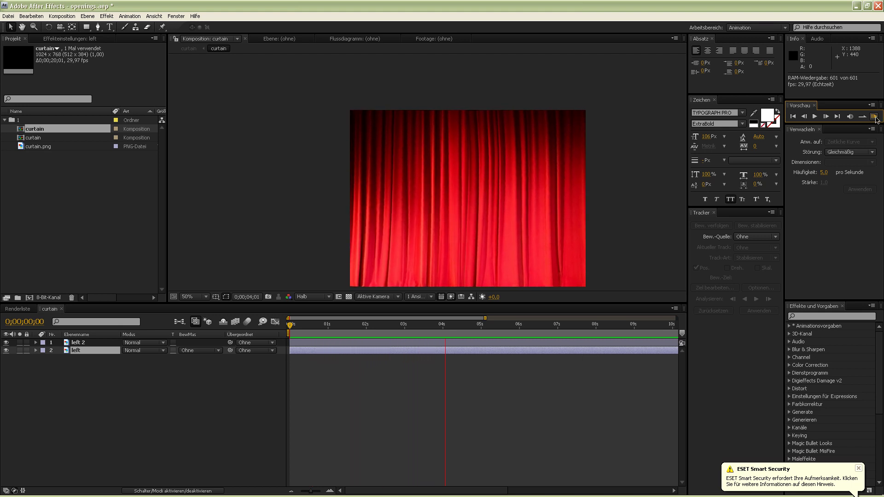
click(876, 119)
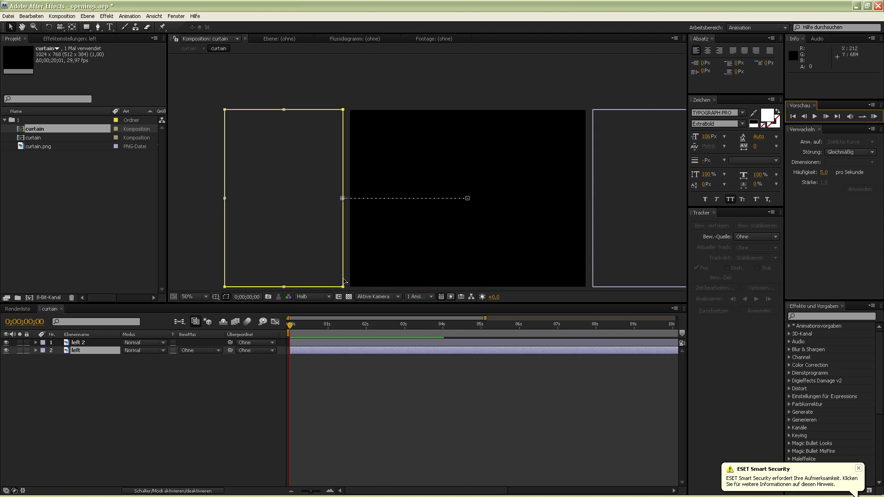
Create a new composition named 'curtain'
click(65, 18)
click(67, 29)
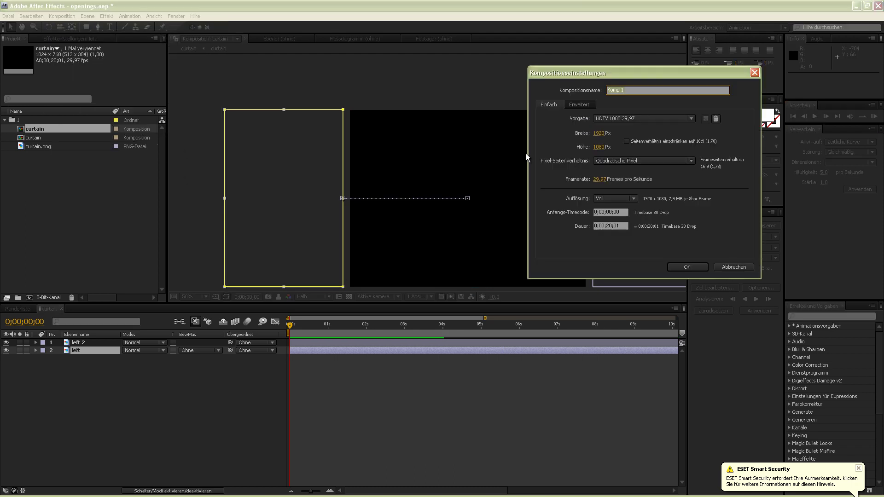
text(curta)
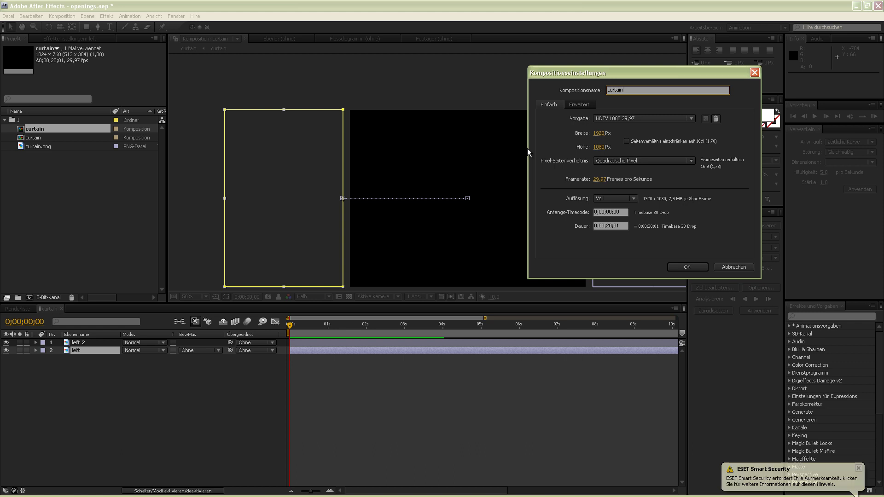
text(in)
key(Return)
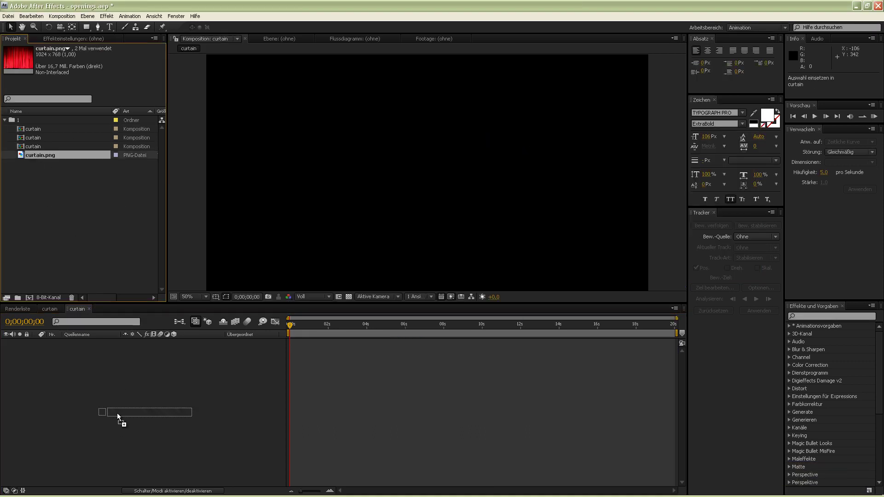
Add curtain.png to the comp and scale it up to fill the frame
drag(38, 157, 110, 385)
scroll(362, 188, down, 1)
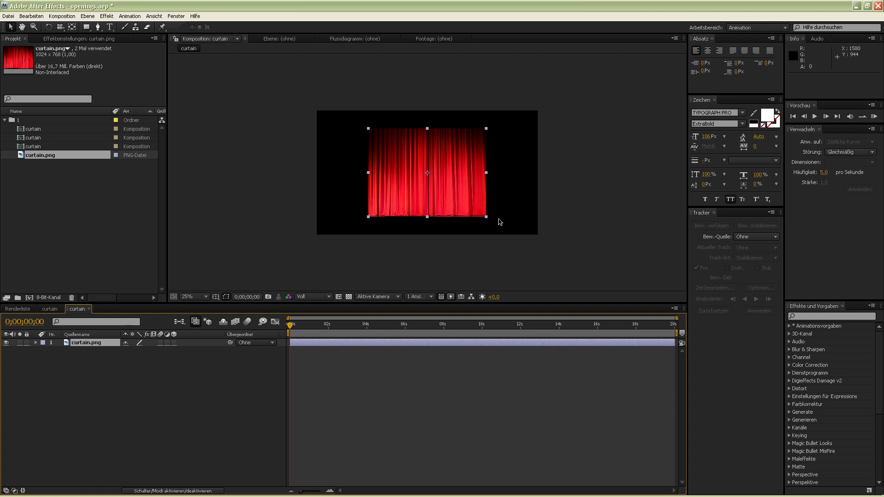
drag(496, 226, 583, 261)
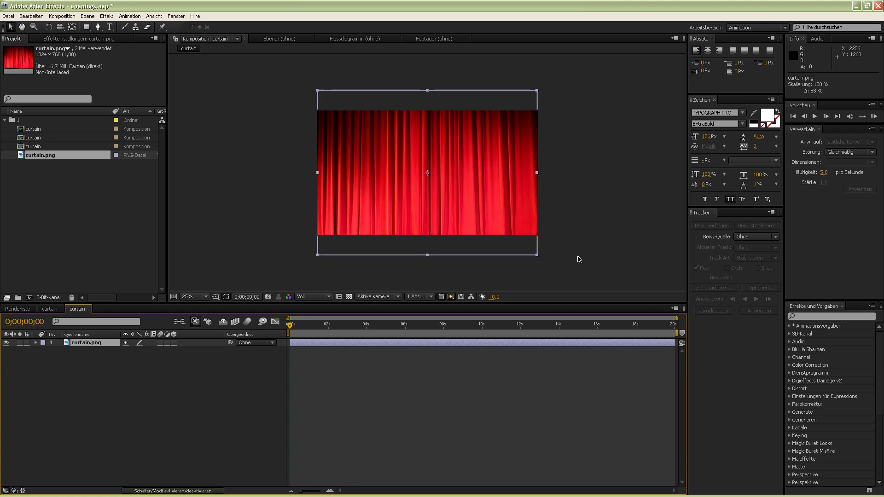
click(582, 207)
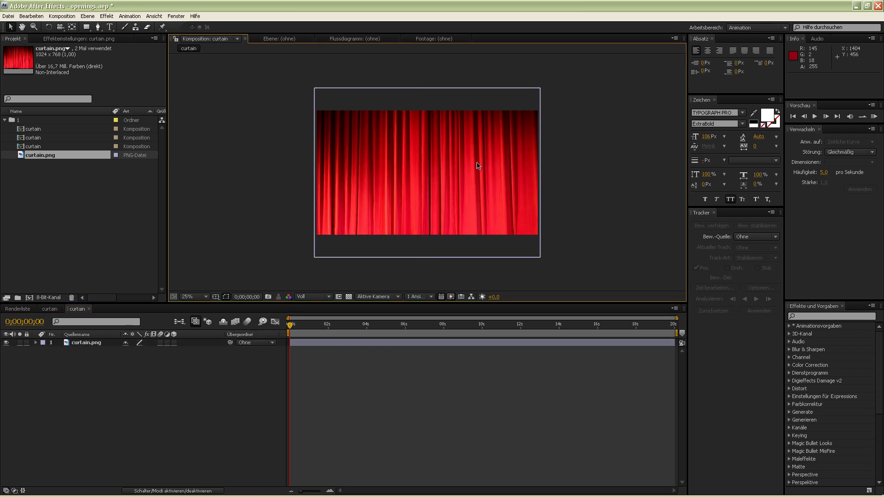
Select the curtain.png layer and pick the Rectangle mask tool
click(89, 343)
click(86, 27)
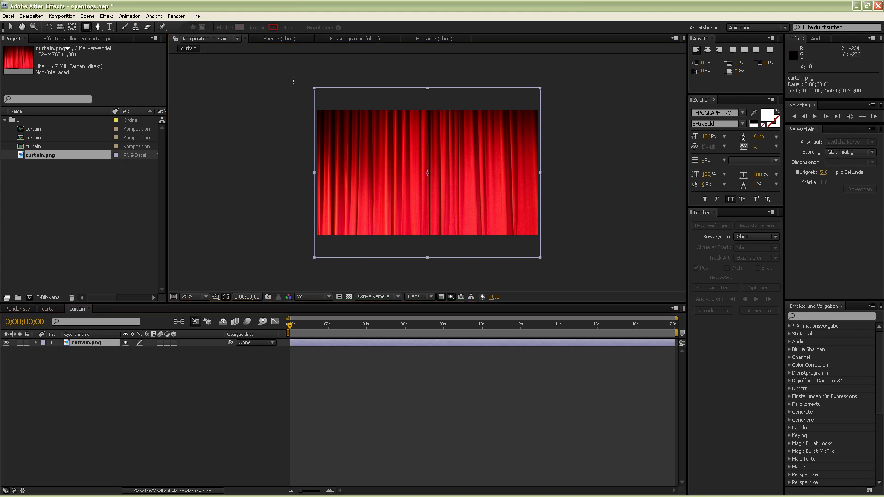
click(215, 297)
Draw a rectangular mask over the curtain's left half, using Title/Action Safe guides temporarily
click(230, 305)
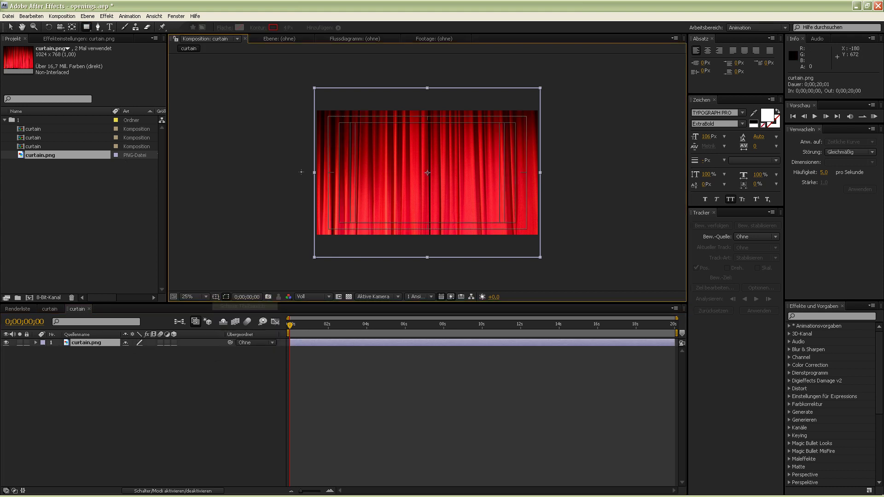
drag(295, 80, 429, 268)
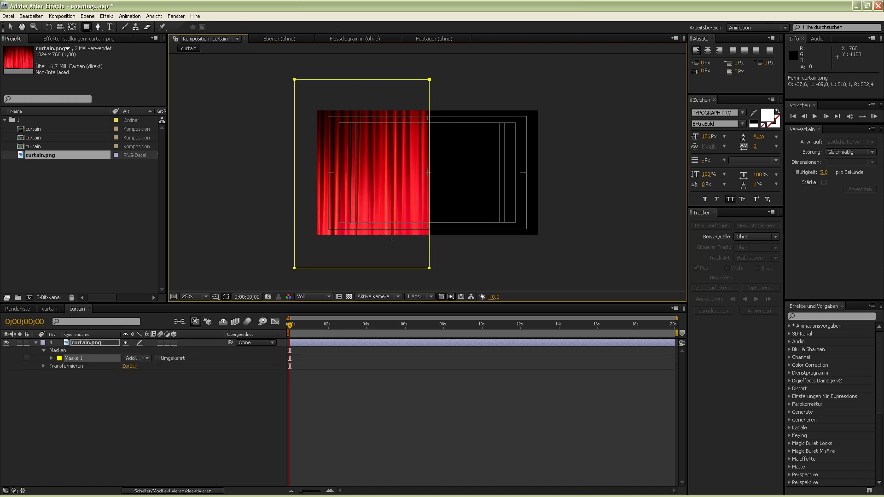
click(216, 297)
click(230, 305)
Align Maske 1's right edge with the frame centre
key(v)
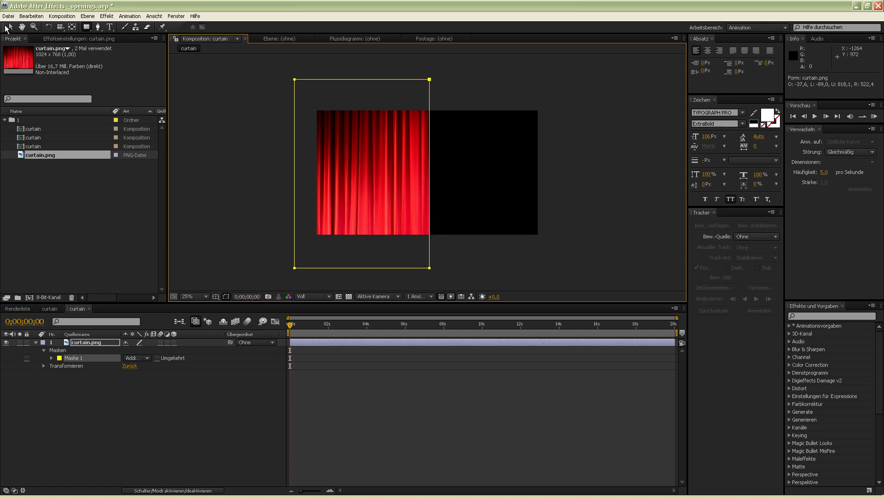
click(276, 121)
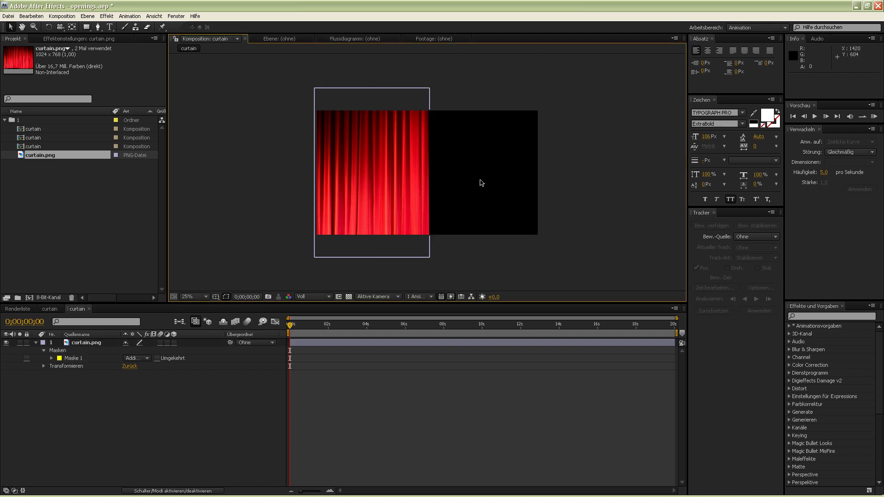
key(period)
click(424, 177)
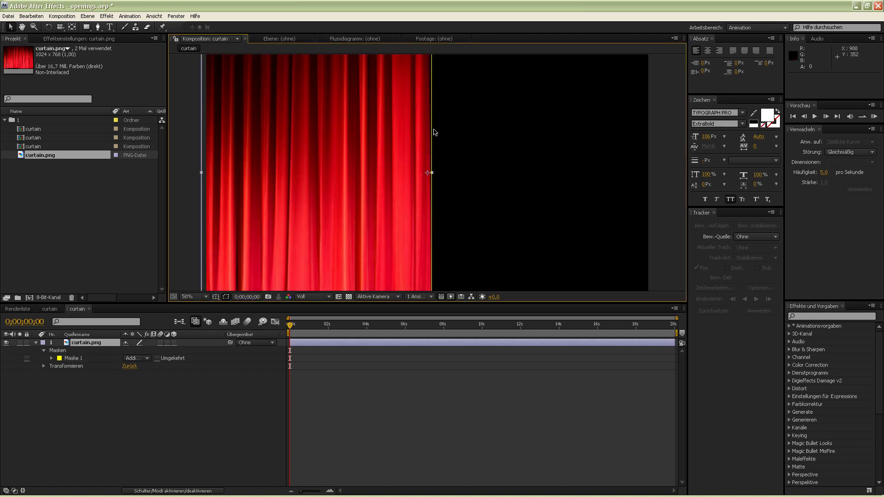
click(431, 175)
drag(431, 176, 429, 176)
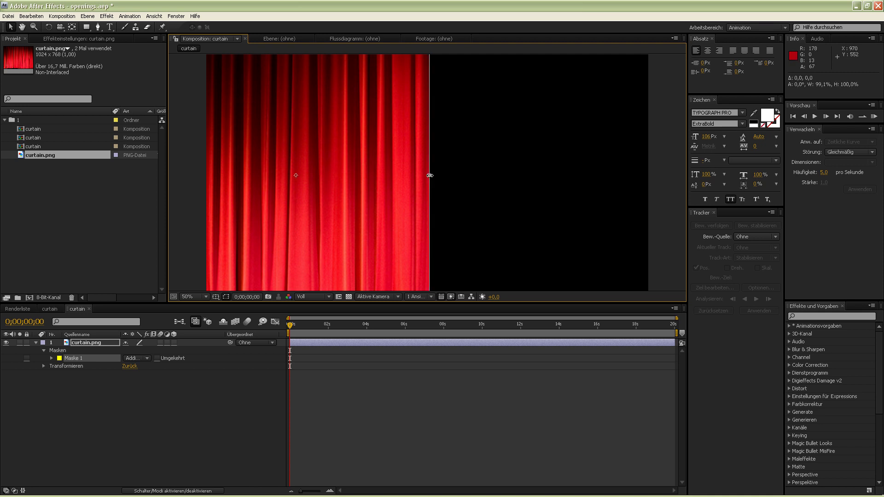
click(656, 158)
key(comma)
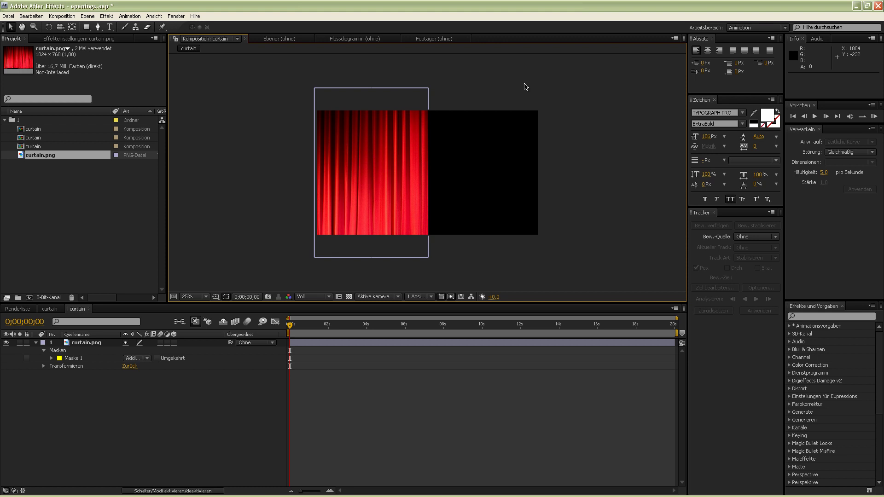
Keyframe curtain.png Position from -120,540 at 0;00;00;00 to 956,540 at 0;00;01;02
click(38, 344)
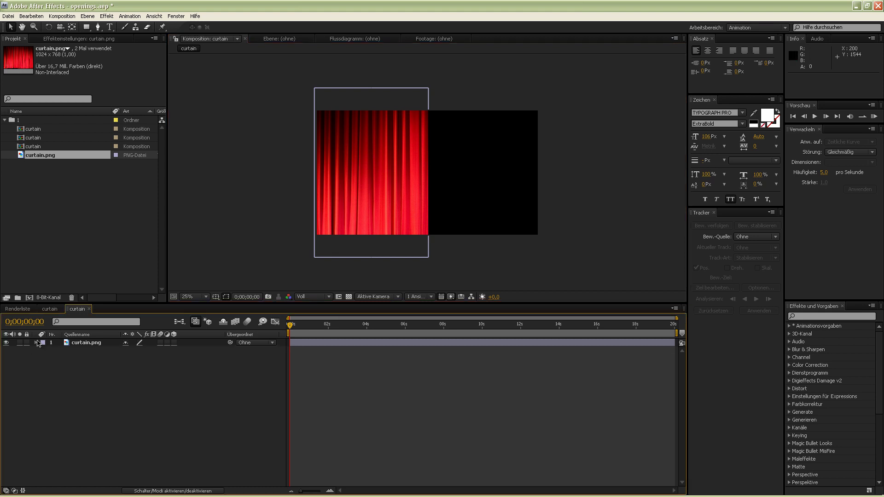
click(352, 205)
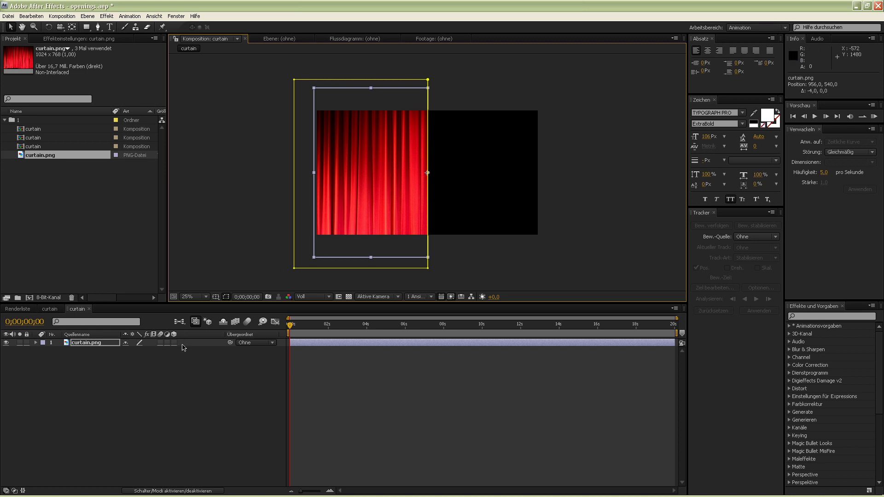
key(p)
click(60, 351)
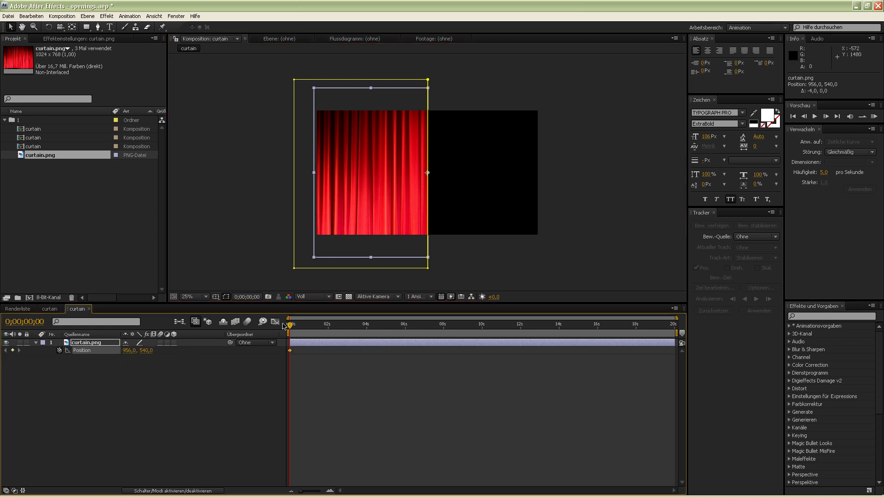
drag(290, 353, 321, 353)
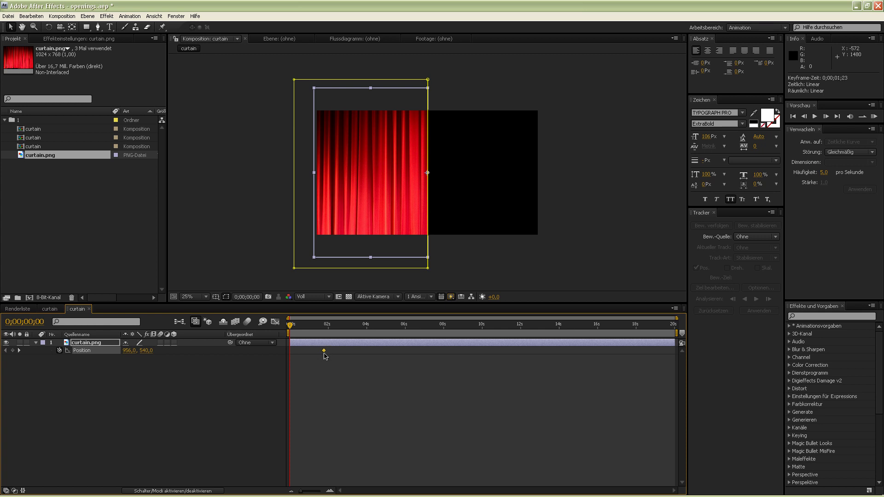
mouse_move(302, 327)
mouse_down()
mouse_move(312, 328)
mouse_move(286, 328)
mouse_up()
drag(365, 201, 240, 211)
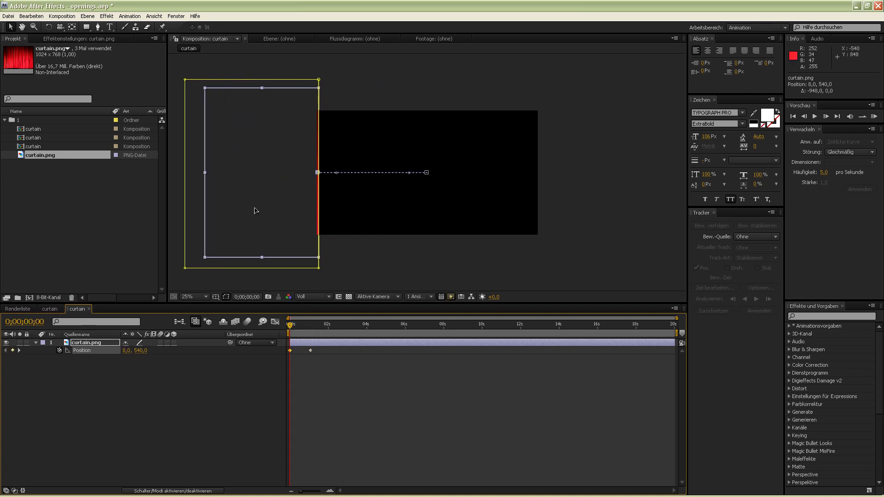
mouse_move(291, 326)
mouse_down()
mouse_move(332, 326)
mouse_move(289, 326)
mouse_up()
click(395, 421)
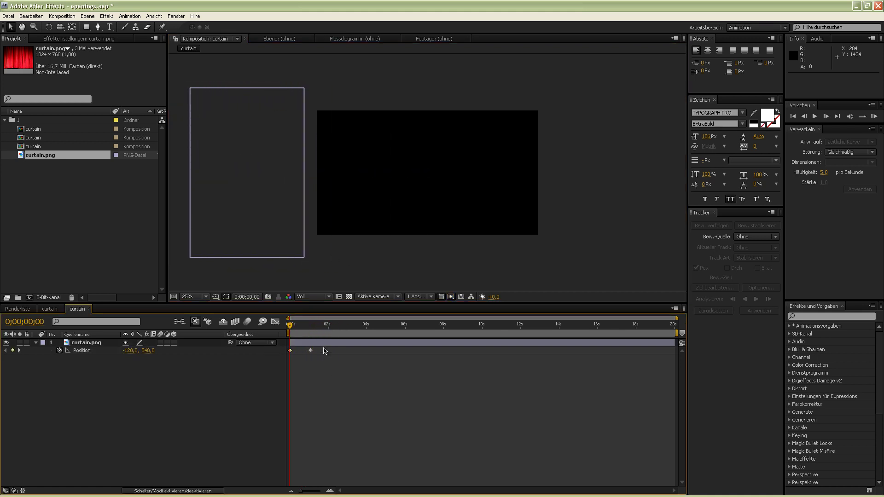
click(310, 325)
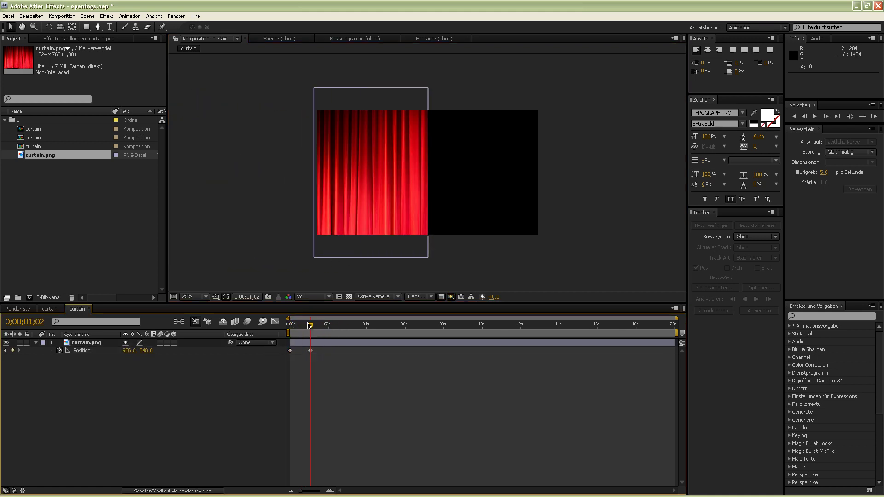
Place four puppet pins at the curtain's corners, redoing the top-left pin
click(162, 27)
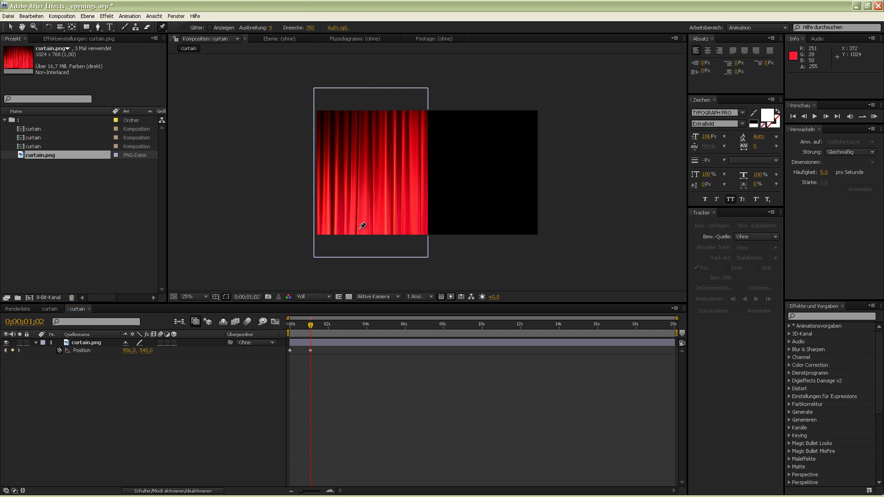
click(416, 227)
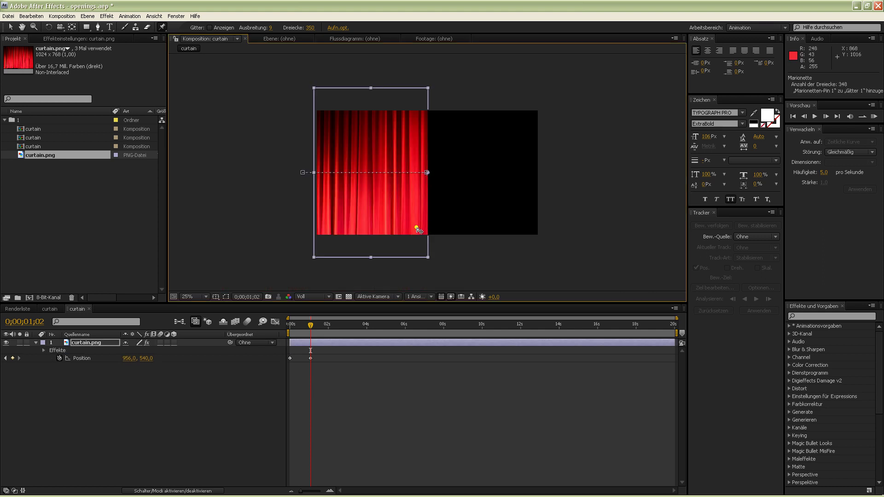
click(324, 228)
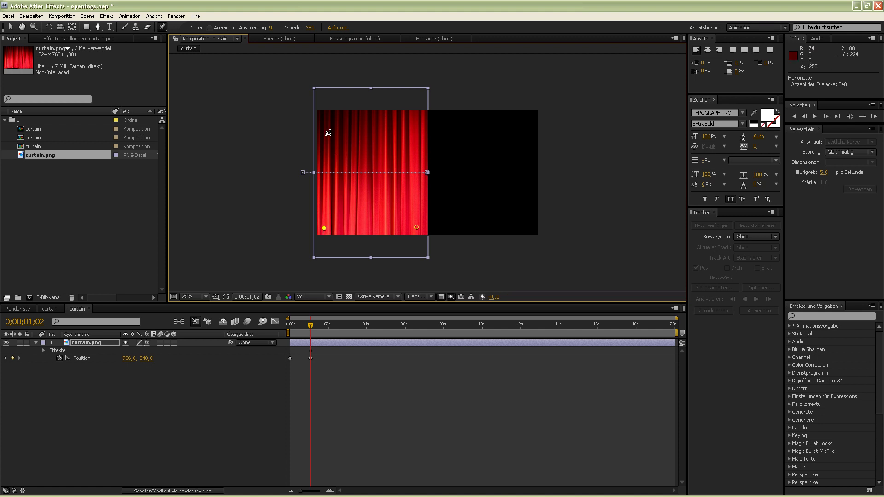
click(418, 113)
click(323, 112)
key(ctrl+z)
click(324, 113)
Select the curtain layer and reveal its pin keyframes with U
click(12, 28)
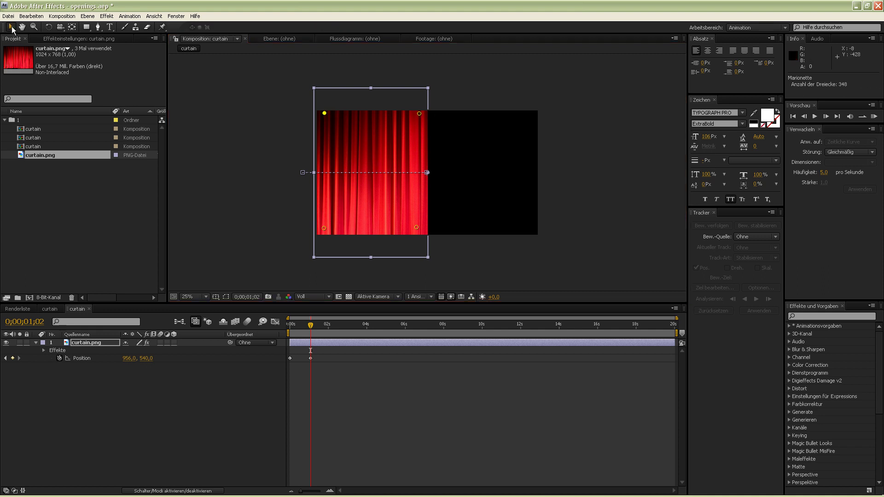
click(88, 350)
key(u)
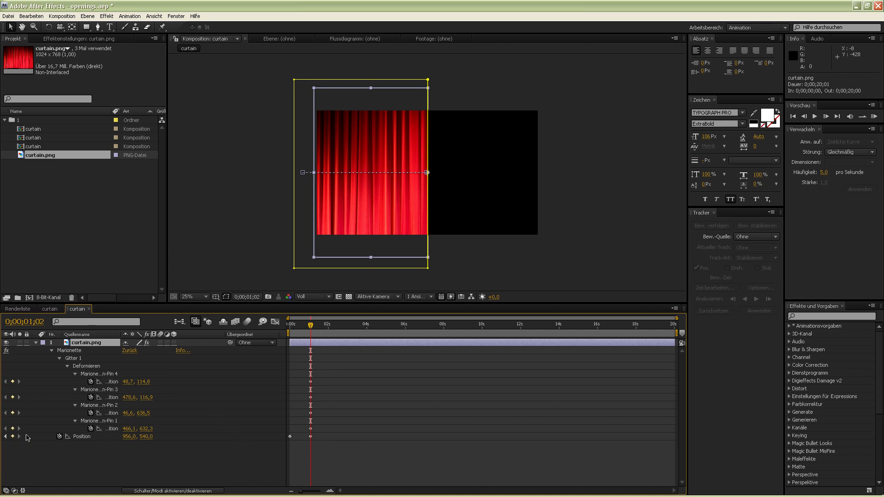
Compare the slide-in against the reference curtain composition around 0;00;01;00
click(105, 442)
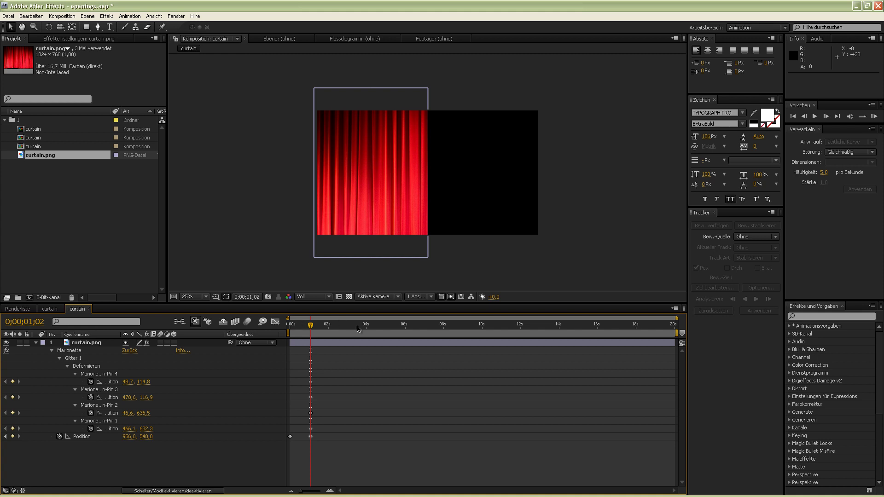
click(306, 325)
click(309, 340)
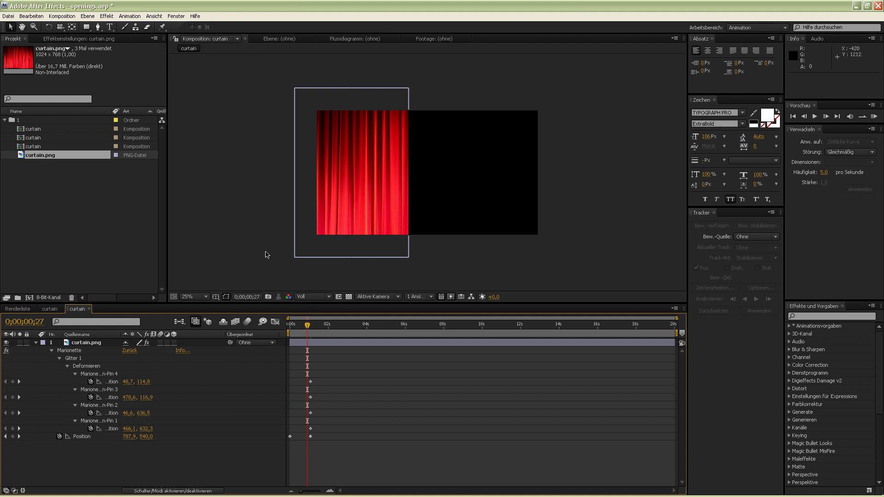
click(49, 309)
drag(292, 326, 327, 325)
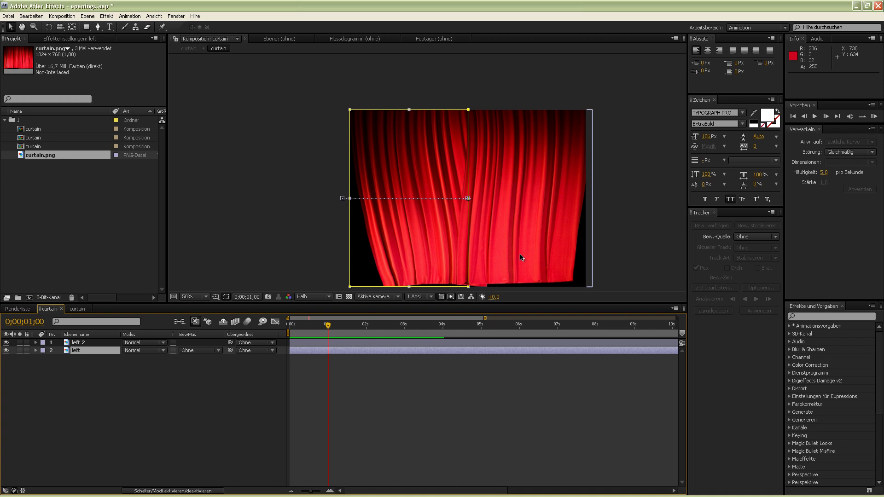
click(71, 310)
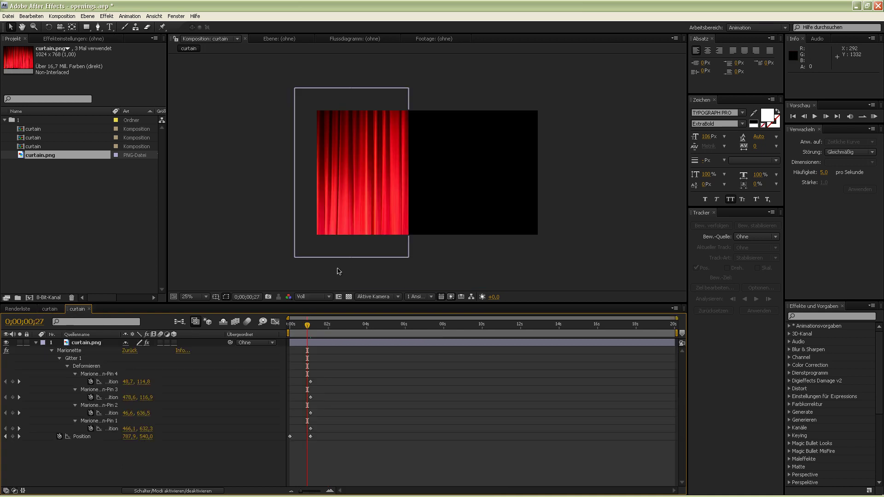
drag(307, 324, 307, 326)
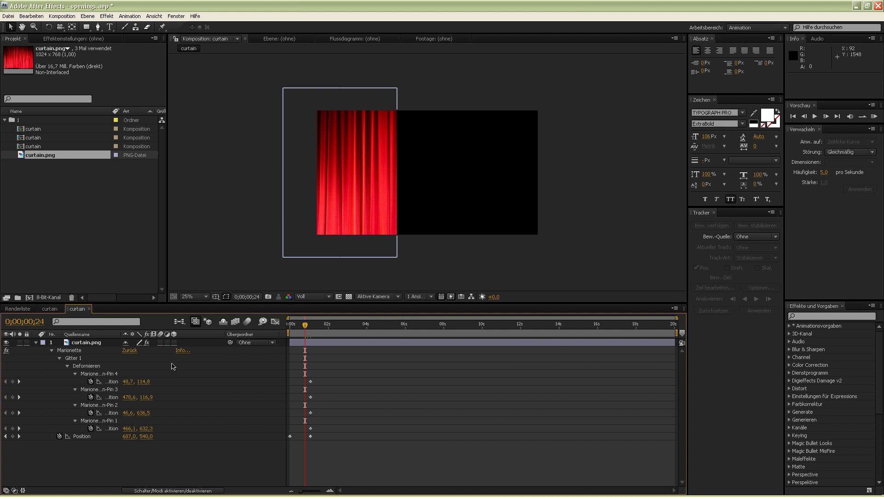
Drag bottom Pins 1 and 2 rightward to bend the curtain's lower edge
click(98, 405)
click(92, 421)
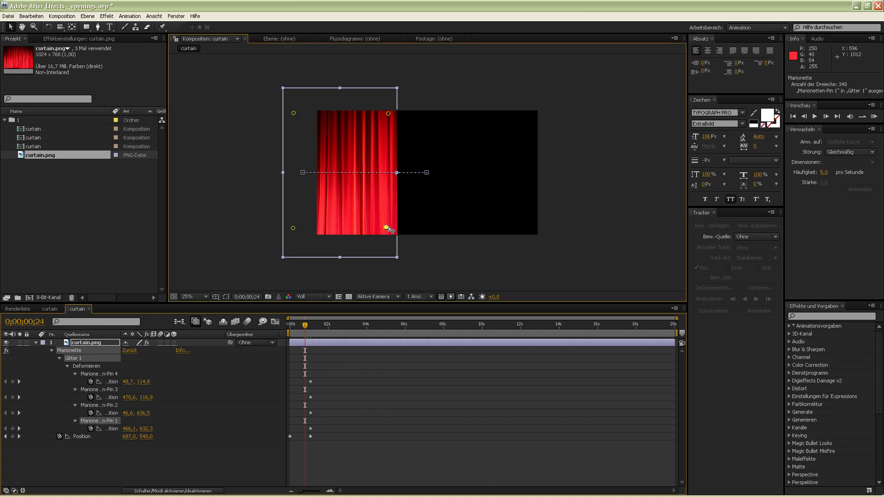
drag(385, 228, 402, 227)
drag(294, 228, 333, 228)
mouse_move(305, 330)
mouse_down()
mouse_move(298, 332)
mouse_move(310, 331)
mouse_up()
click(323, 228)
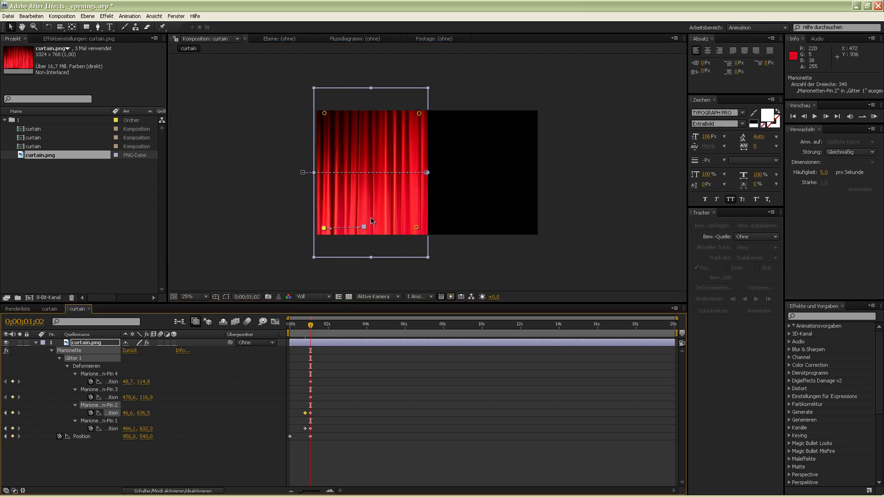
Move Pin 1 and Pin 2 keyframes to 0s and delete the Pin 3 and Pin 4 keyframes
drag(319, 442, 321, 428)
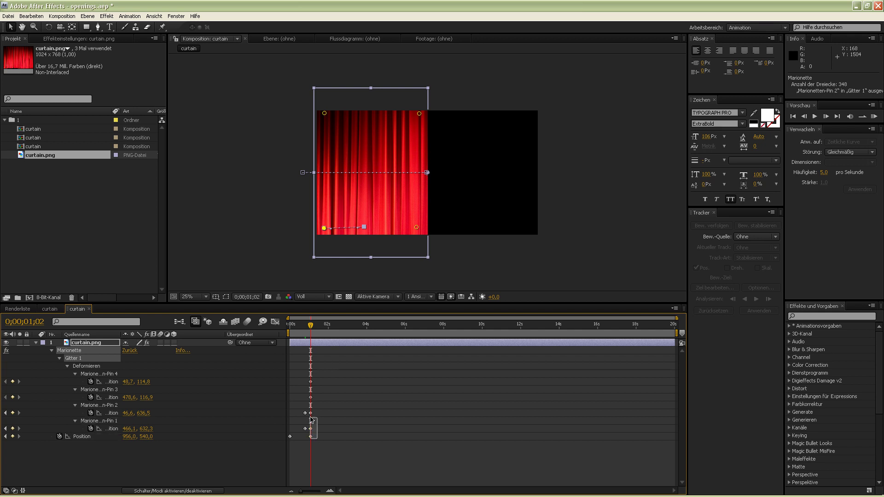
mouse_move(310, 413)
mouse_down()
mouse_move(290, 413)
mouse_move(290, 429)
mouse_up()
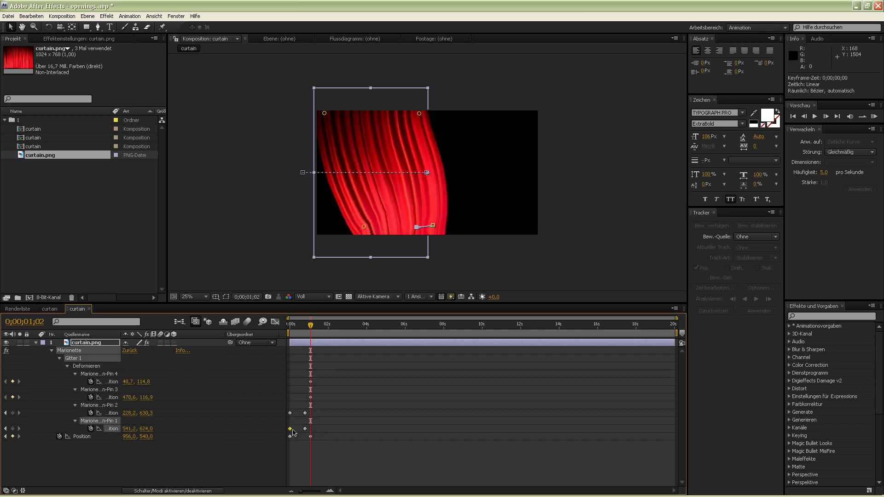
click(290, 325)
mouse_move(287, 335)
mouse_down()
mouse_move(313, 340)
mouse_move(301, 340)
mouse_up()
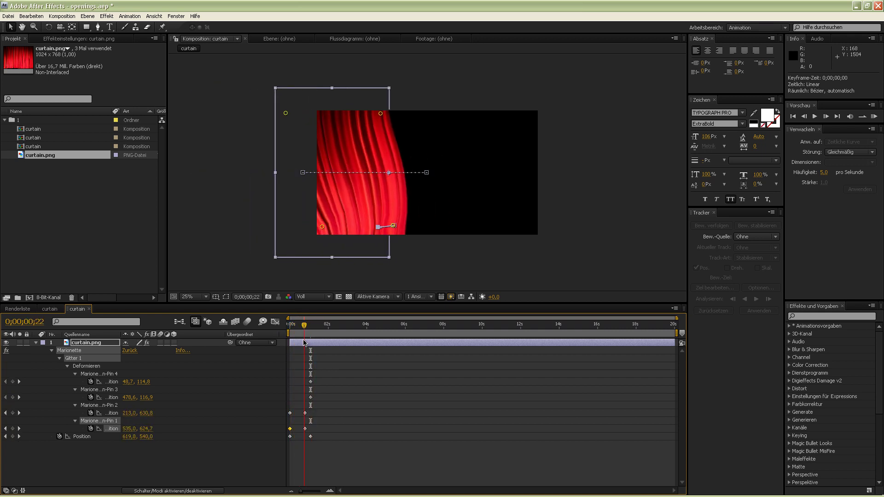
drag(316, 401, 306, 381)
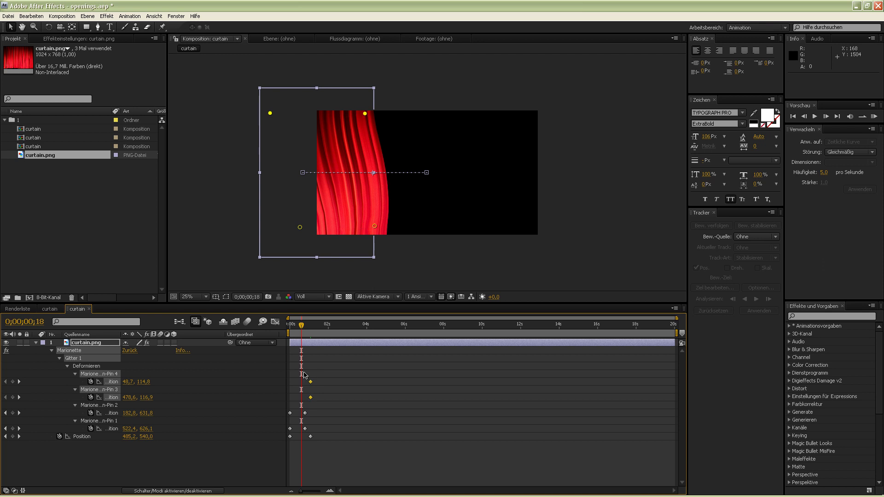
key(Delete)
mouse_move(302, 320)
mouse_down()
mouse_move(316, 323)
mouse_move(290, 324)
mouse_up()
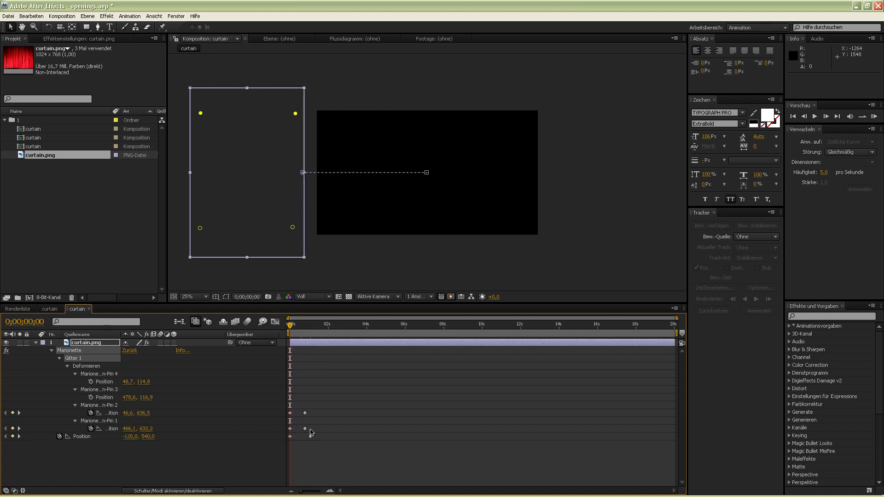
Shift the bottom pins' keyframes later and move both pins left to curve the curtain
mouse_move(313, 435)
mouse_down()
mouse_move(305, 412)
mouse_move(316, 413)
mouse_up()
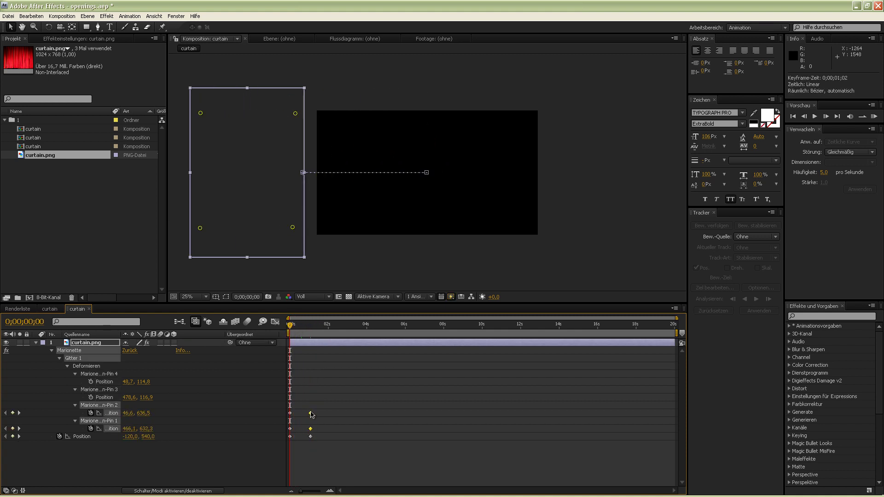
drag(290, 324, 323, 326)
drag(314, 327, 321, 327)
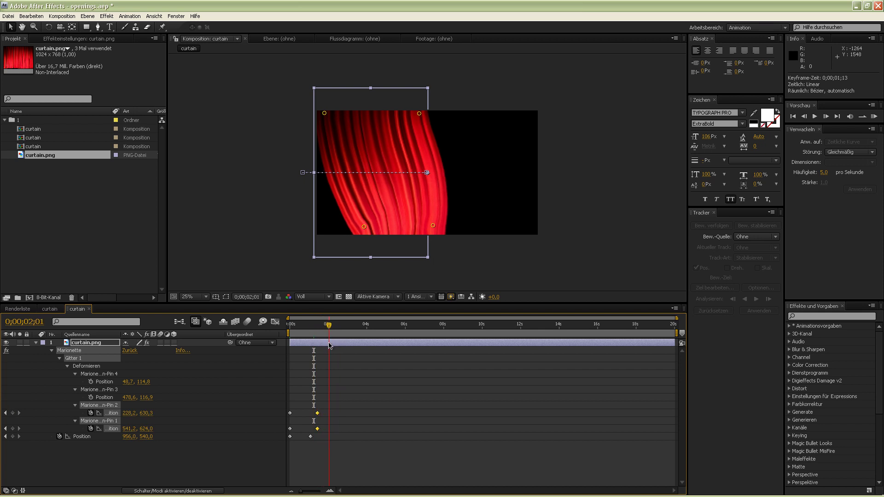
drag(365, 228, 331, 231)
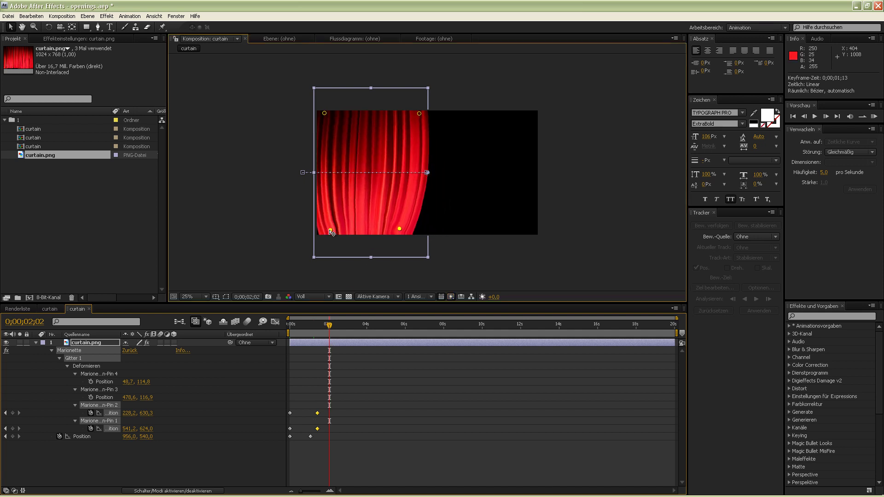
Undo and then redo the last keyframe move
key(ctrl+z)
key(Home)
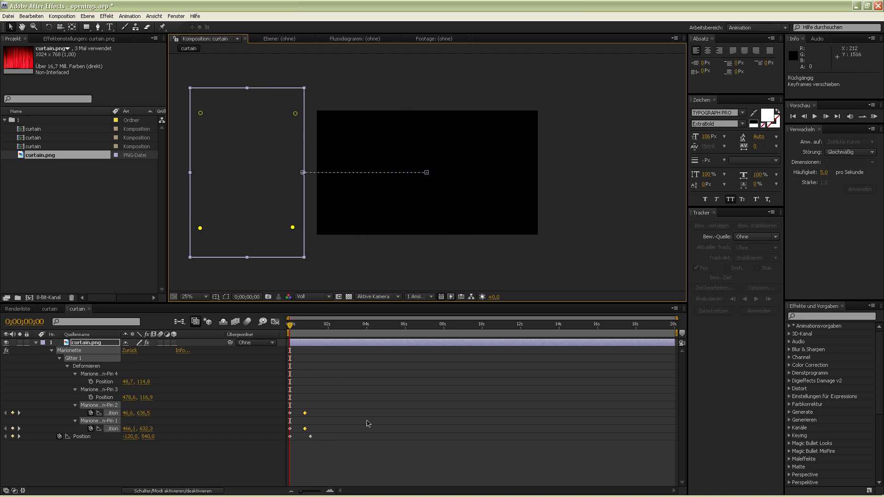
click(32, 16)
click(51, 32)
At 1;13, pose Pin 2 at the curtain's left edge and Pin 1 curled left
drag(295, 338, 317, 338)
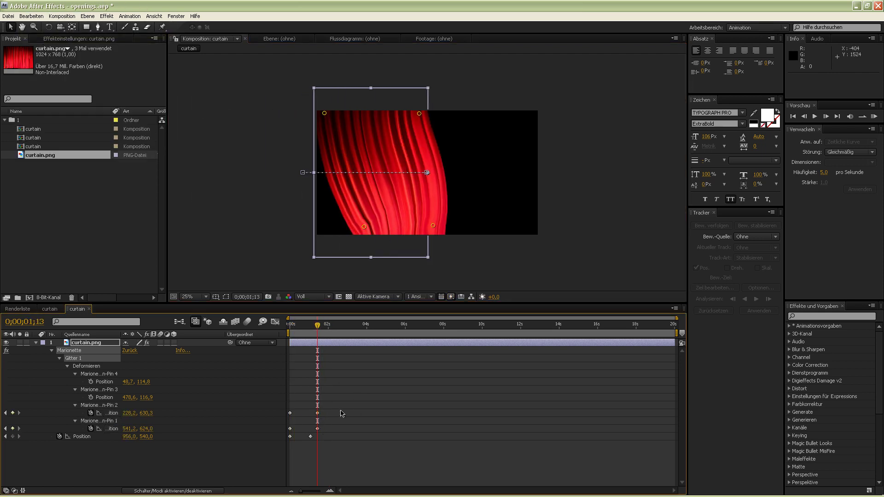
drag(363, 226, 327, 222)
drag(426, 229, 396, 230)
drag(327, 223, 313, 224)
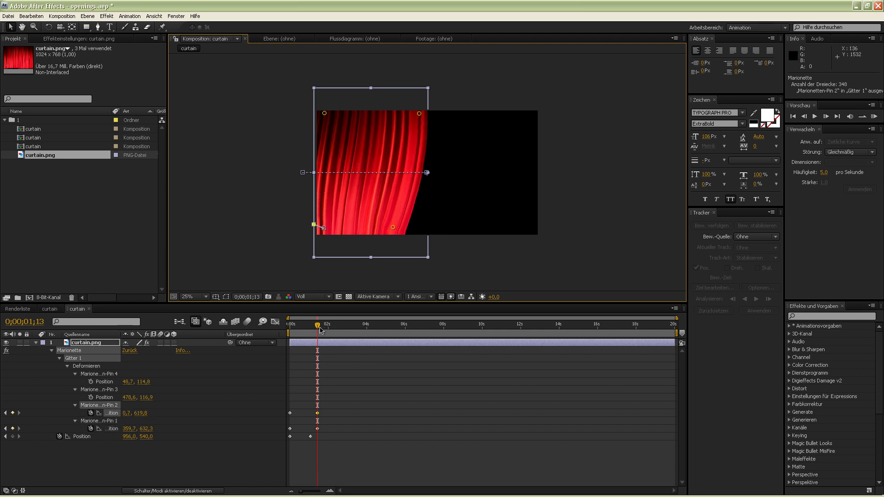
key(Page_Down)
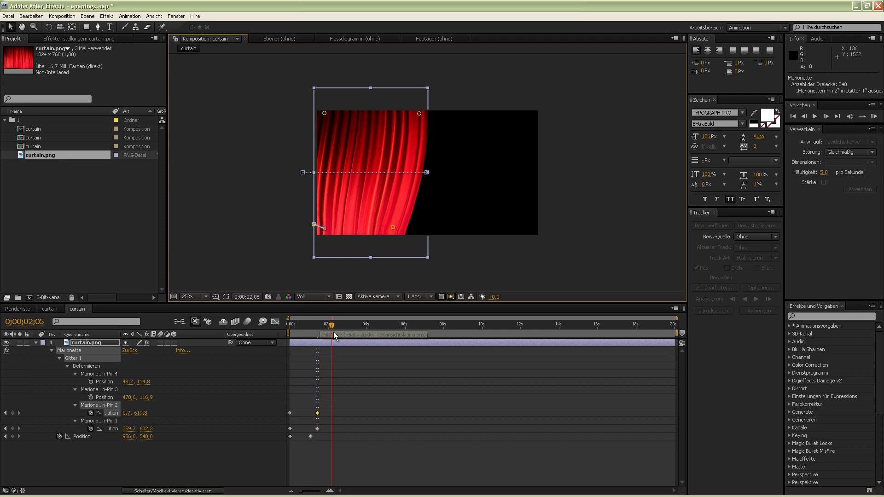
drag(335, 336, 320, 344)
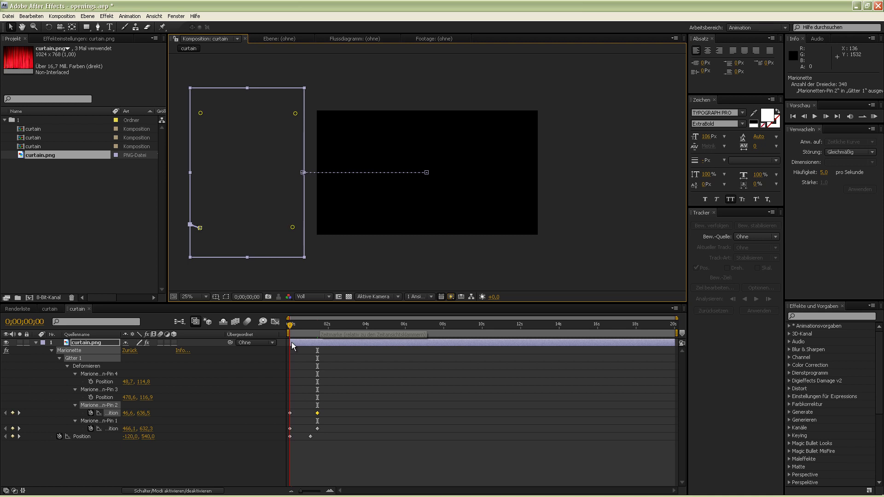
From 2;17, key alternating left-right poses for Pins 1 and 2 to swing the hem
click(339, 338)
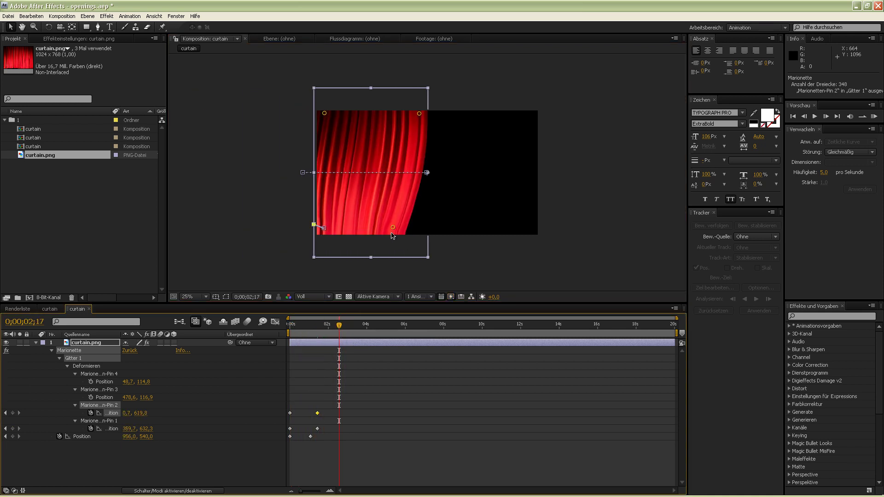
drag(394, 228, 417, 224)
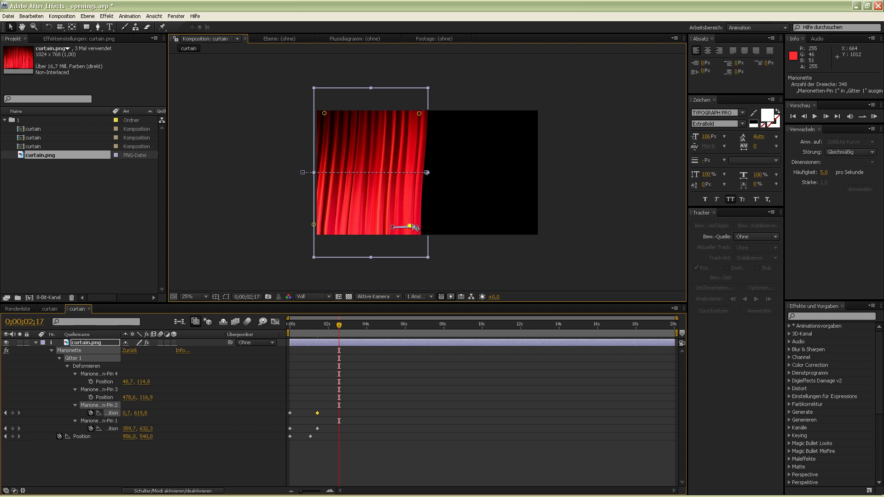
drag(316, 225, 340, 220)
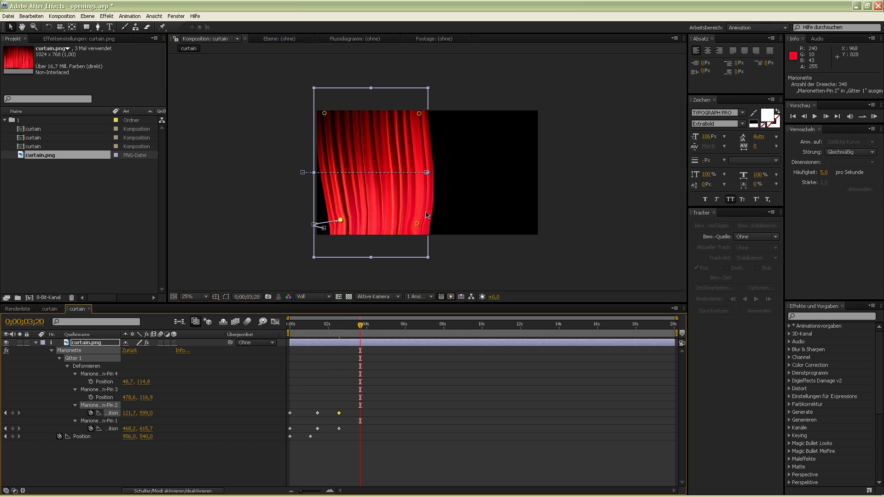
drag(420, 225, 402, 225)
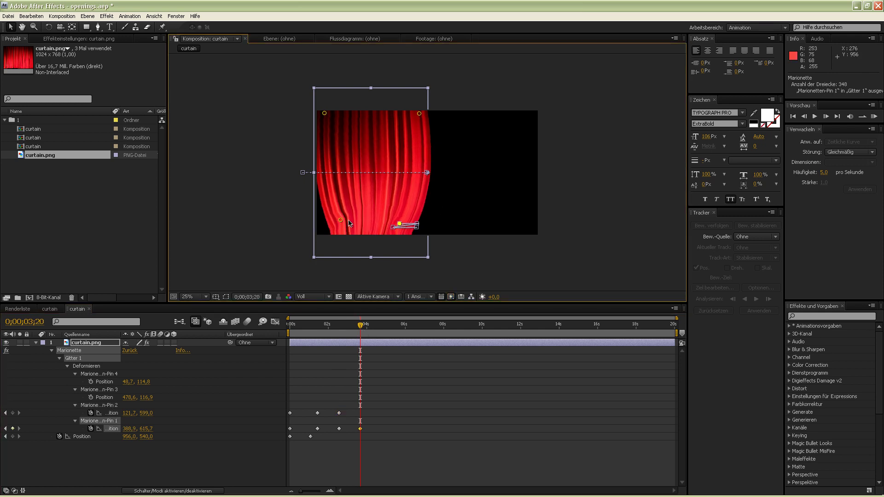
drag(343, 223, 331, 222)
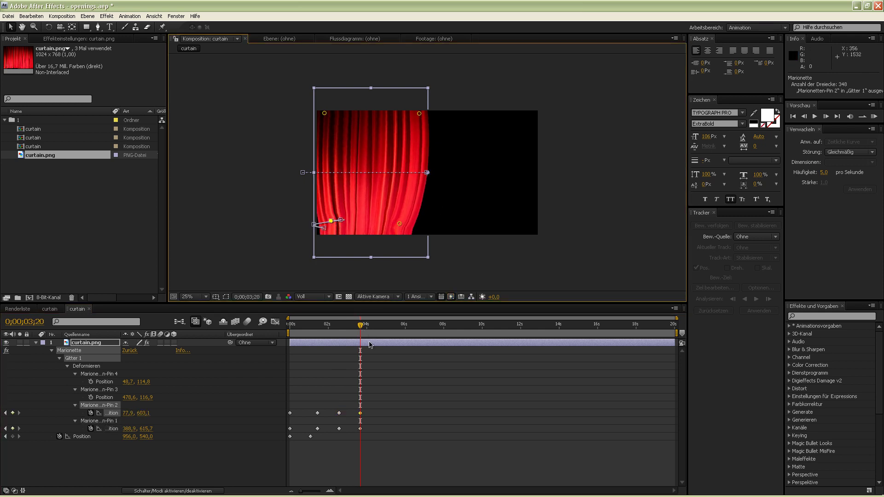
drag(326, 224, 312, 225)
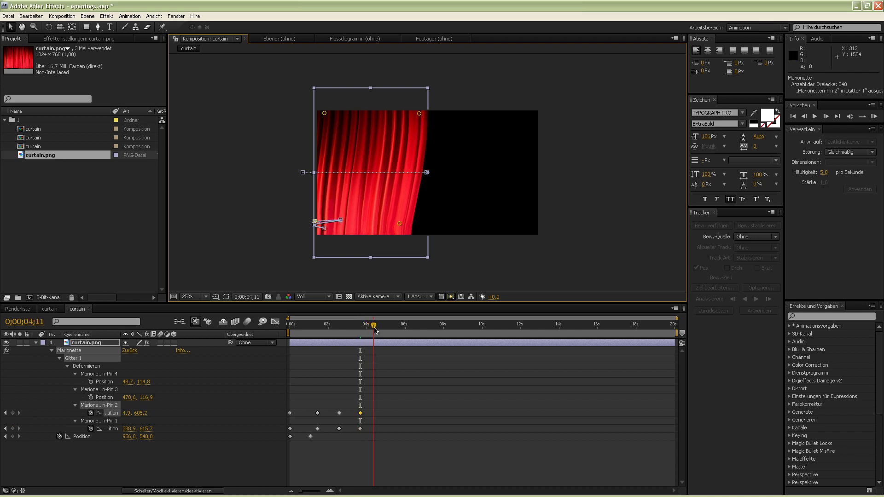
drag(399, 223, 422, 225)
drag(314, 222, 327, 224)
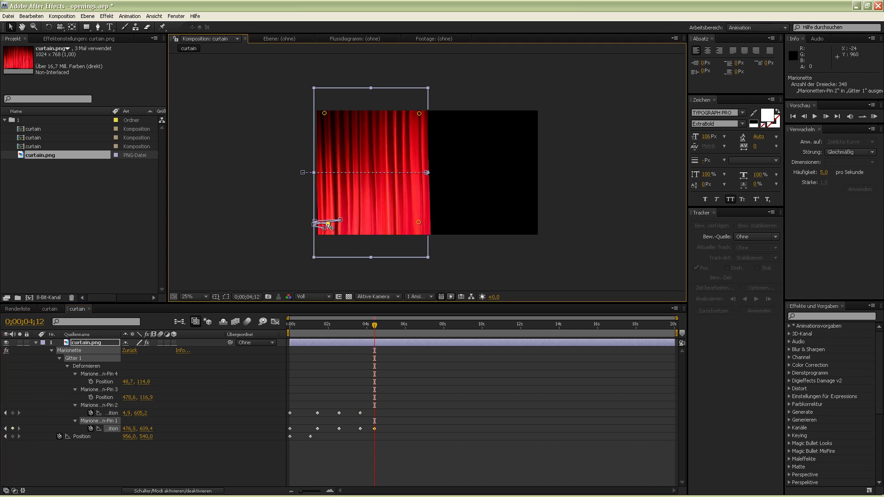
Retime the 4;12 pin keys to 4;24 and add final nudged poses through 5;26
mouse_move(380, 442)
mouse_down()
mouse_move(370, 410)
mouse_move(382, 413)
mouse_up()
drag(374, 325, 388, 325)
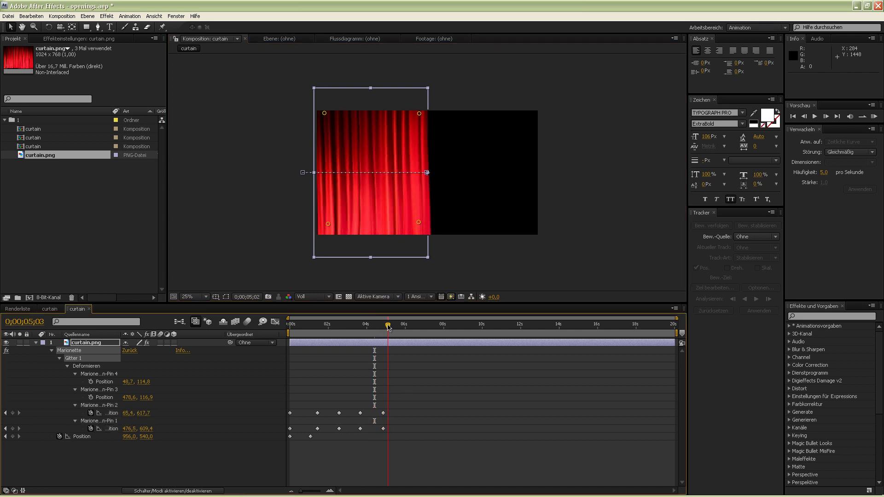
drag(331, 221, 327, 222)
drag(420, 225, 419, 231)
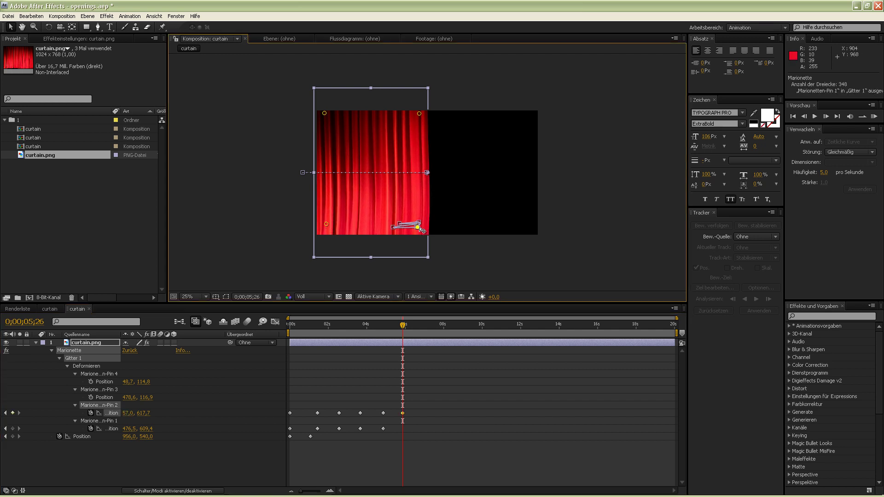
click(524, 261)
drag(290, 324, 404, 316)
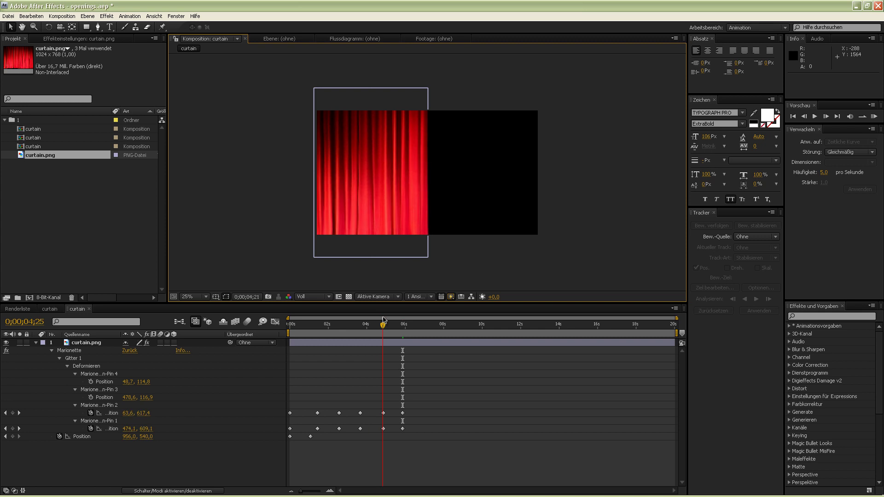
Return to the start and set the preview resolution to Half
key(Home)
click(321, 296)
click(321, 321)
RAM preview the animation, then slide the bottom pins' first keyframes earlier to 0;00;00;25
click(874, 116)
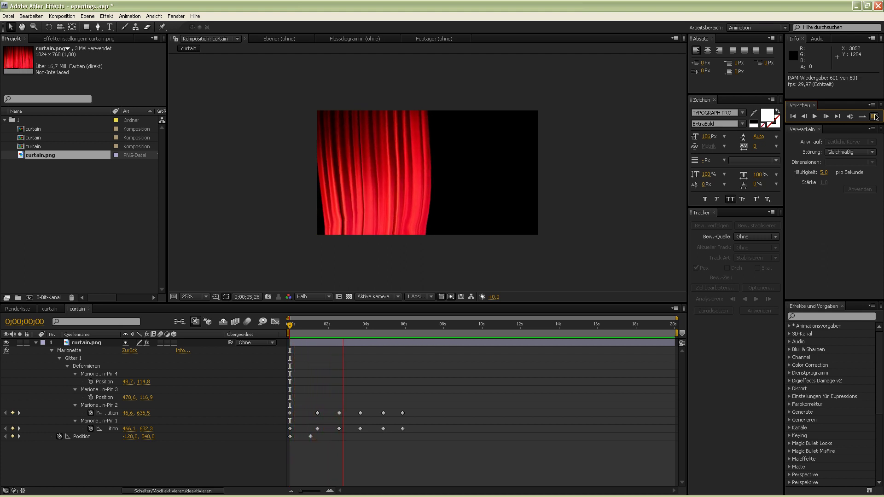
key(space)
mouse_move(323, 437)
mouse_down()
mouse_move(313, 396)
mouse_move(314, 415)
mouse_up()
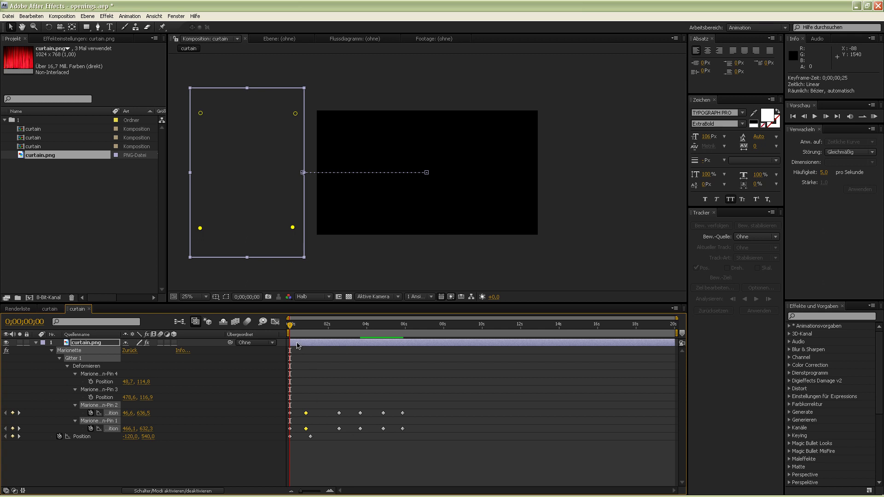
Move the Pin 1 and Pin 2 keyframes between 2s and 6s earlier and re-preview
key(k)
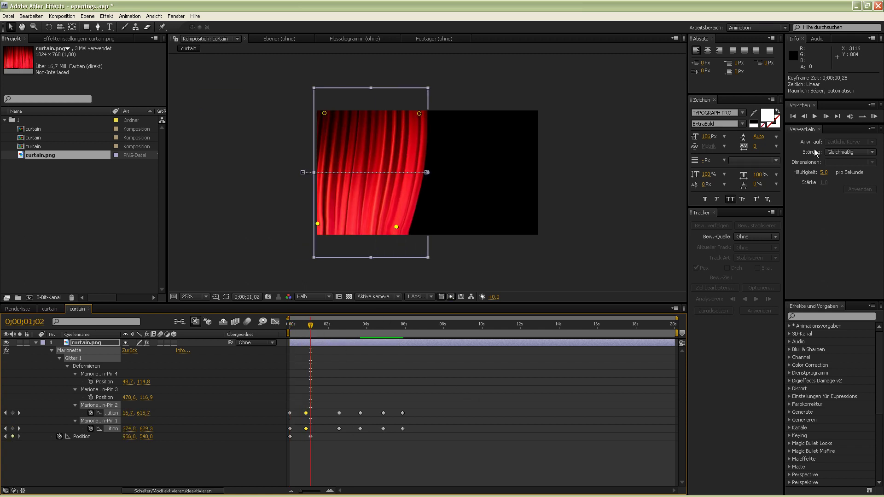
click(873, 117)
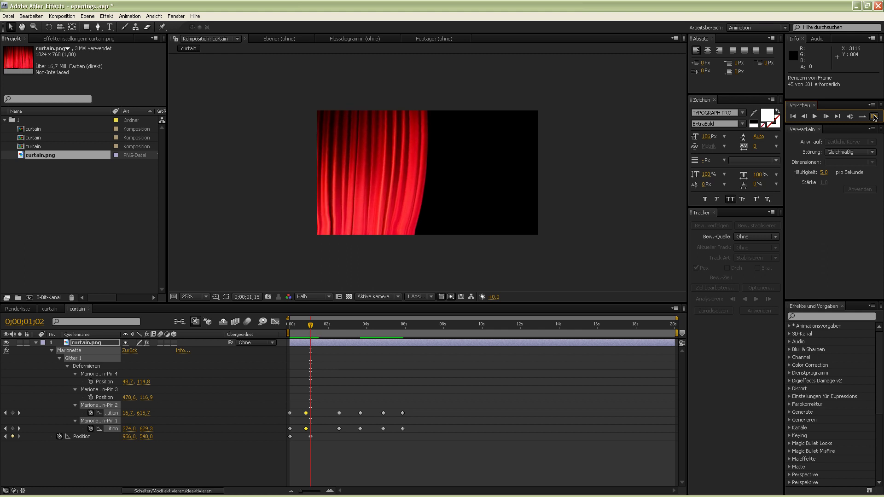
drag(443, 443, 335, 410)
drag(453, 450, 327, 413)
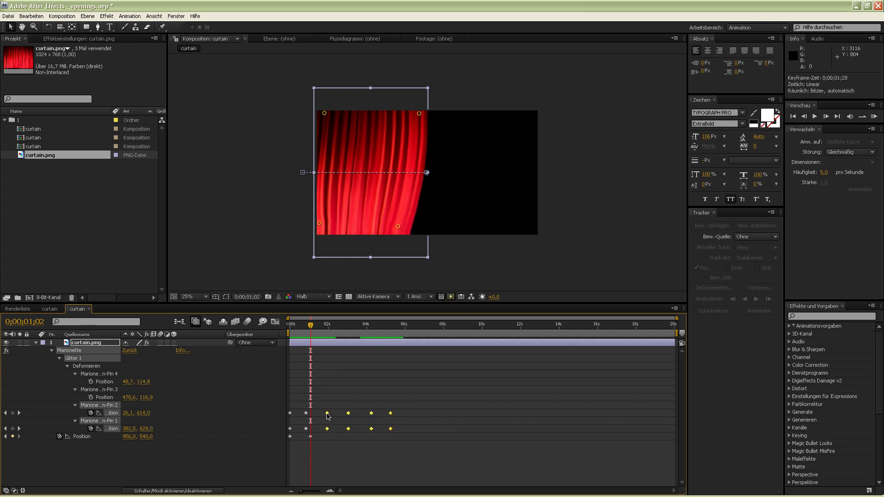
click(402, 456)
click(873, 116)
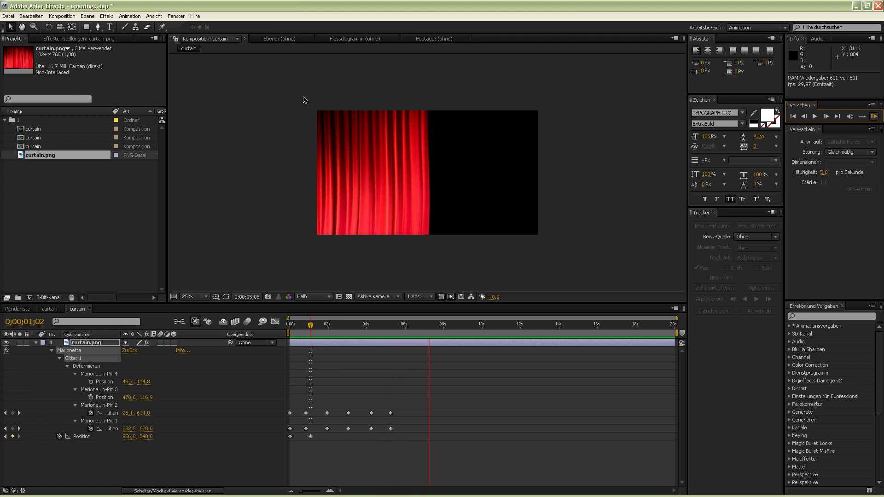
Replay the curtain preview, stop at 5;22, then scrub the comp with halves left and left 2
click(874, 116)
click(874, 117)
mouse_move(311, 325)
mouse_down()
mouse_move(400, 335)
mouse_move(280, 345)
mouse_move(346, 343)
mouse_move(326, 343)
mouse_up()
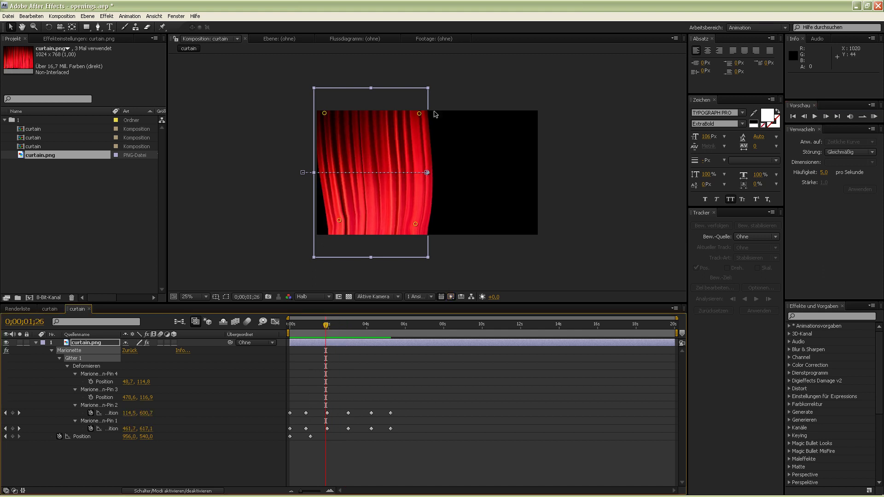
click(89, 309)
mouse_move(292, 324)
mouse_down()
mouse_move(454, 322)
mouse_move(328, 329)
mouse_move(446, 326)
mouse_move(389, 325)
mouse_up()
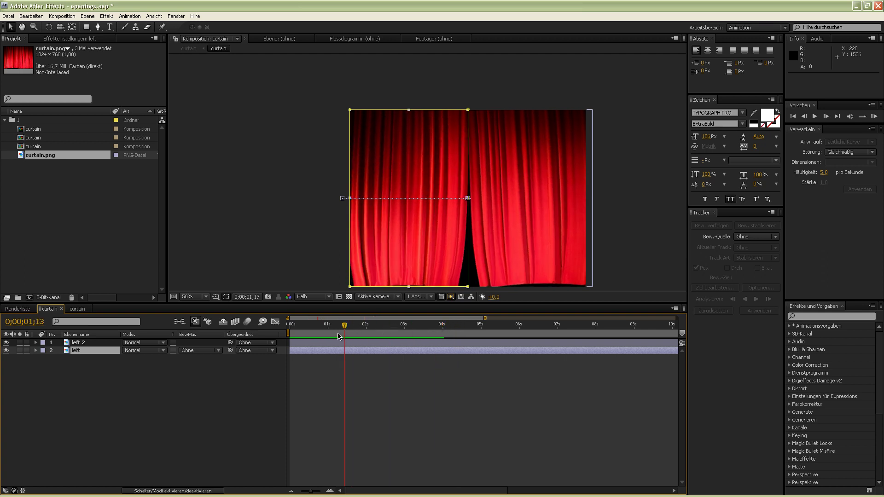
mouse_move(389, 325)
mouse_down()
mouse_move(318, 325)
mouse_move(413, 343)
mouse_move(434, 329)
mouse_up()
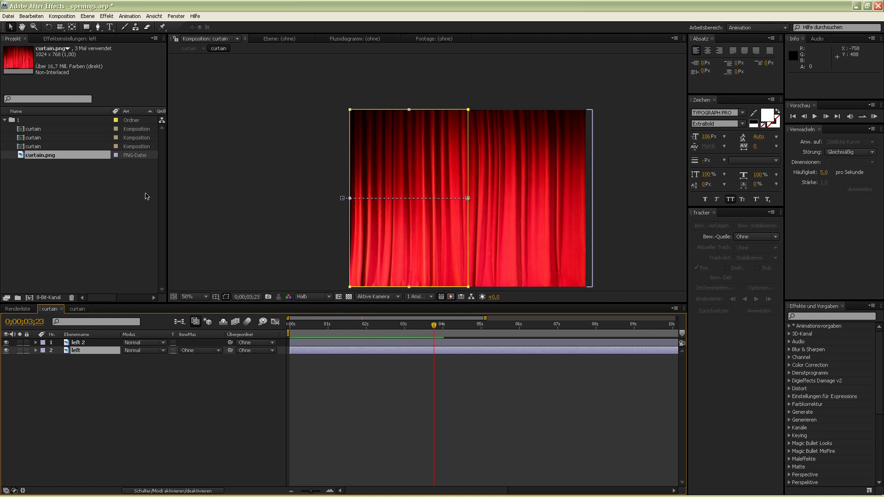